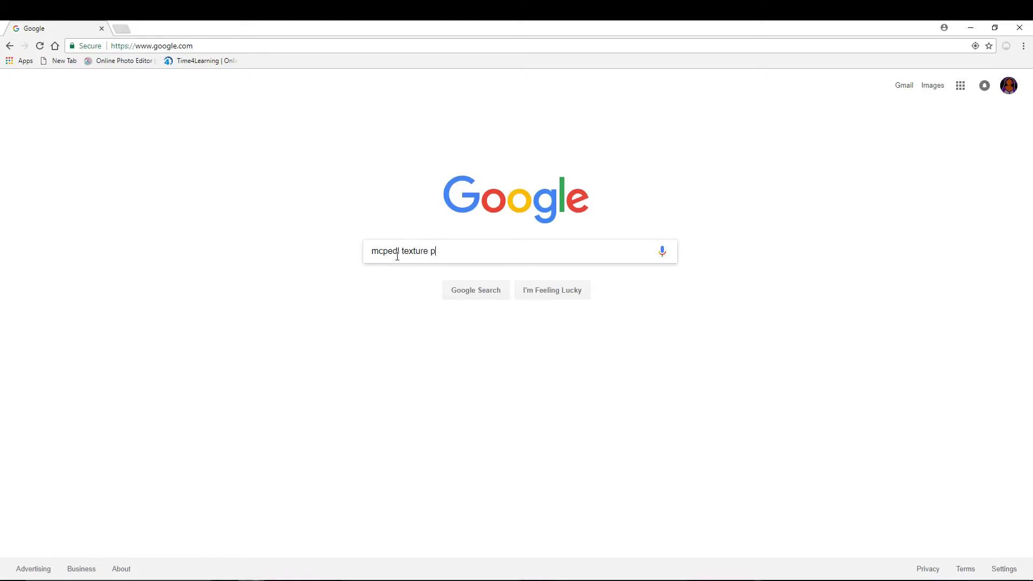
# Select the typed 'mcpedl texture packs' query in the Google search box
pyautogui.moveTo(469, 257); pyautogui.dragTo(376, 261)
# Run the 'mcpedl texture packs' search and scroll through MCPEDL's texture pack cards and back up
pyautogui.click(483, 254)
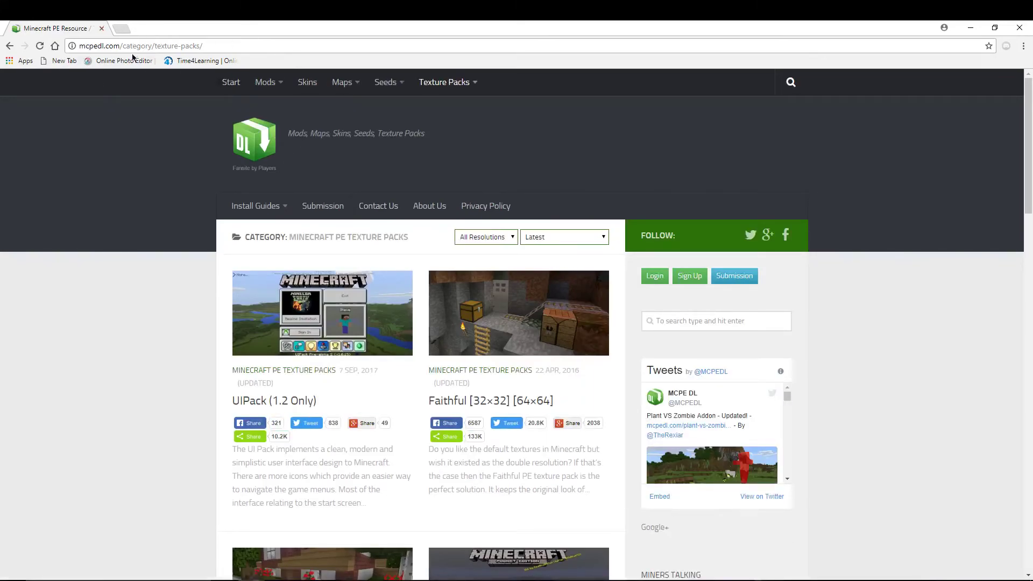
pyautogui.scroll(-2, 269, 323)
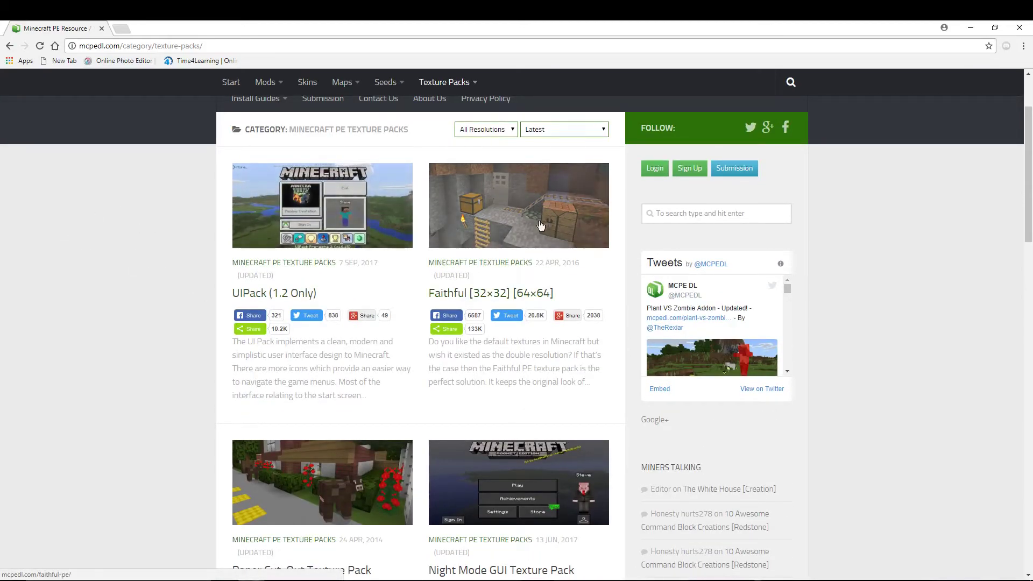
pyautogui.scroll(-5, 362, 364)
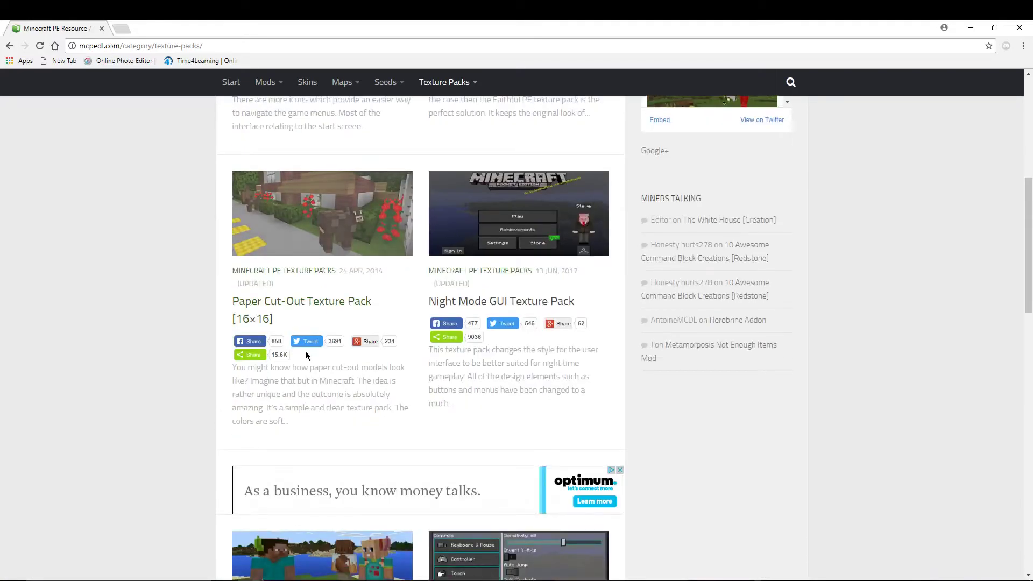
pyautogui.scroll(4, 365, 365)
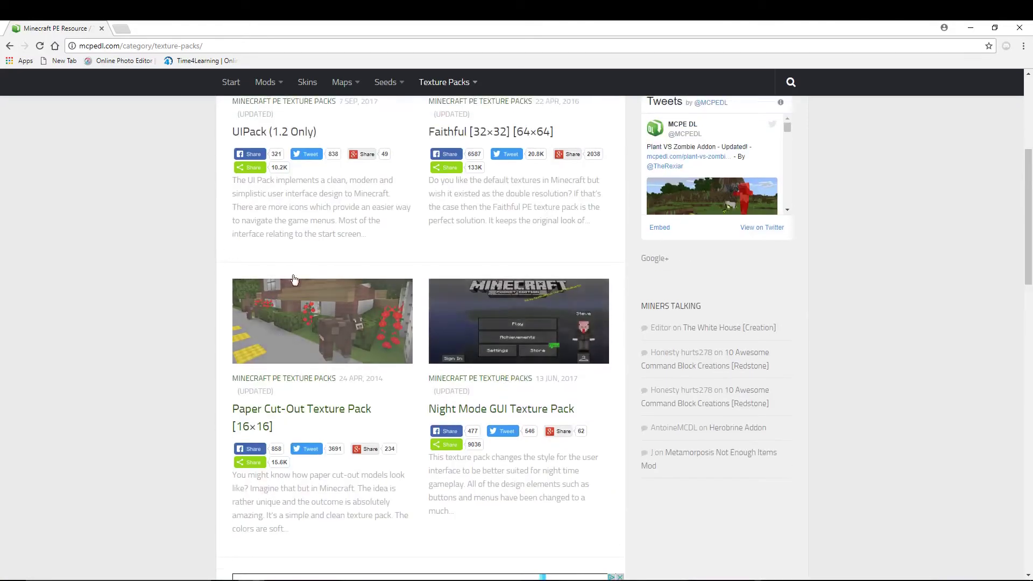
pyautogui.scroll(3, 400, 195)
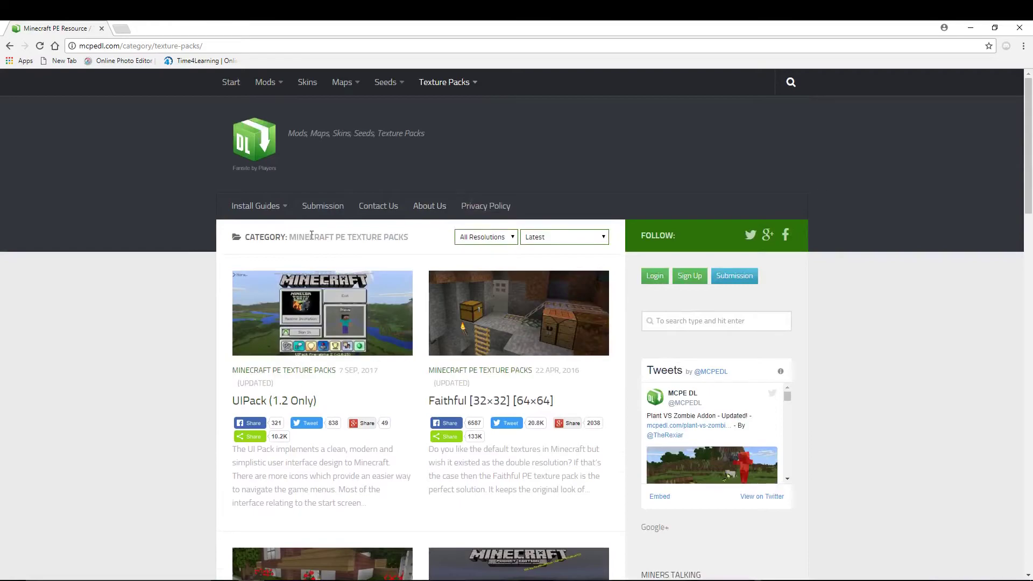
# Search MCPEDL's own site search for 'dandelion' using the suggested query
pyautogui.click(782, 92)
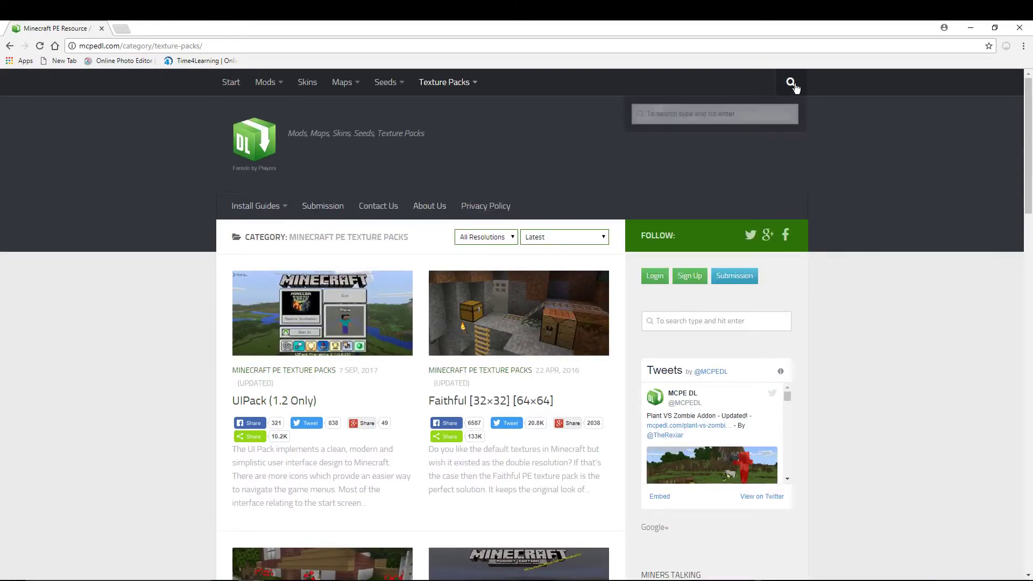
pyautogui.click(671, 113)
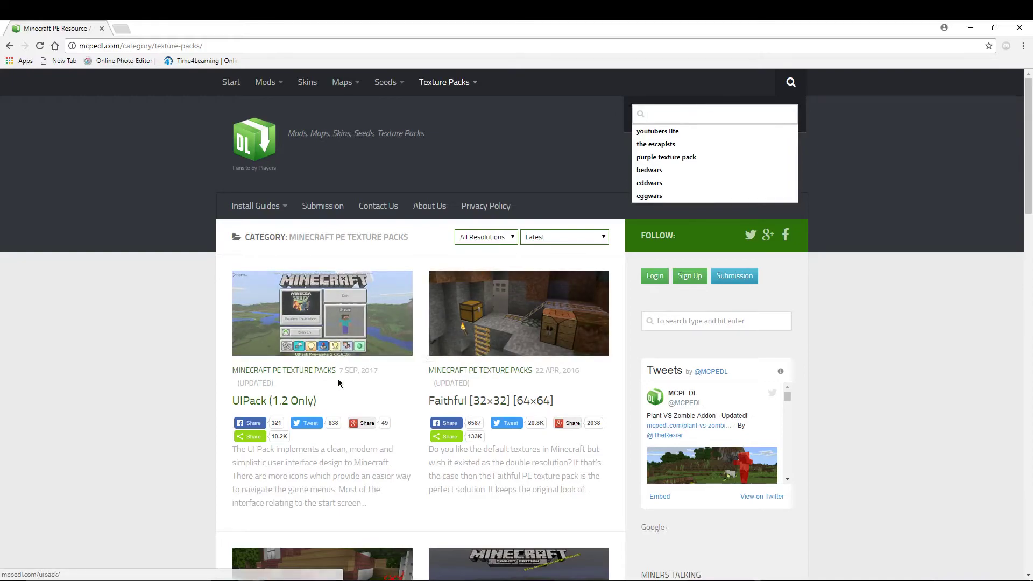
pyautogui.write('da')
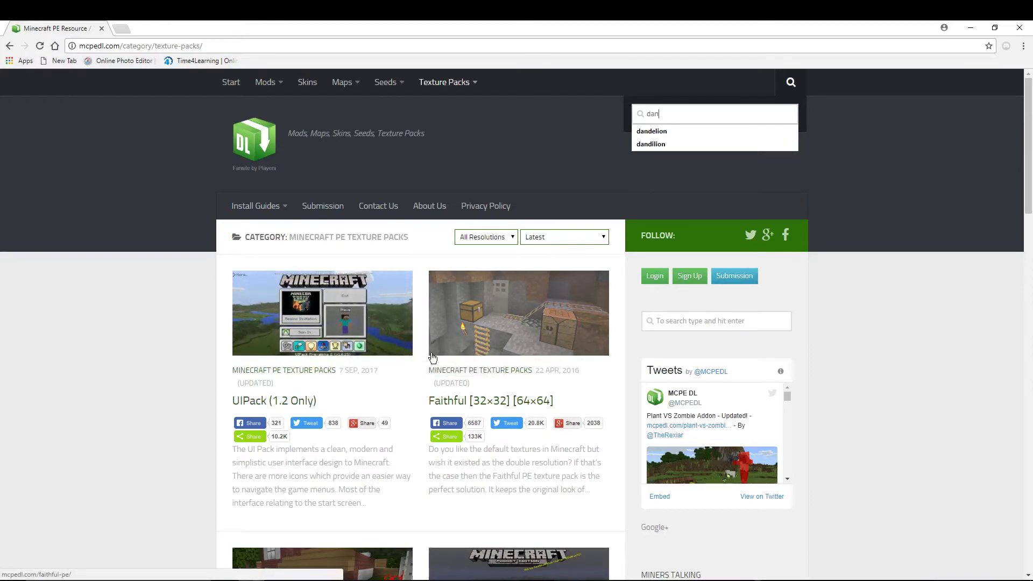
pyautogui.write('n')
pyautogui.press('Down')
pyautogui.press('Return')
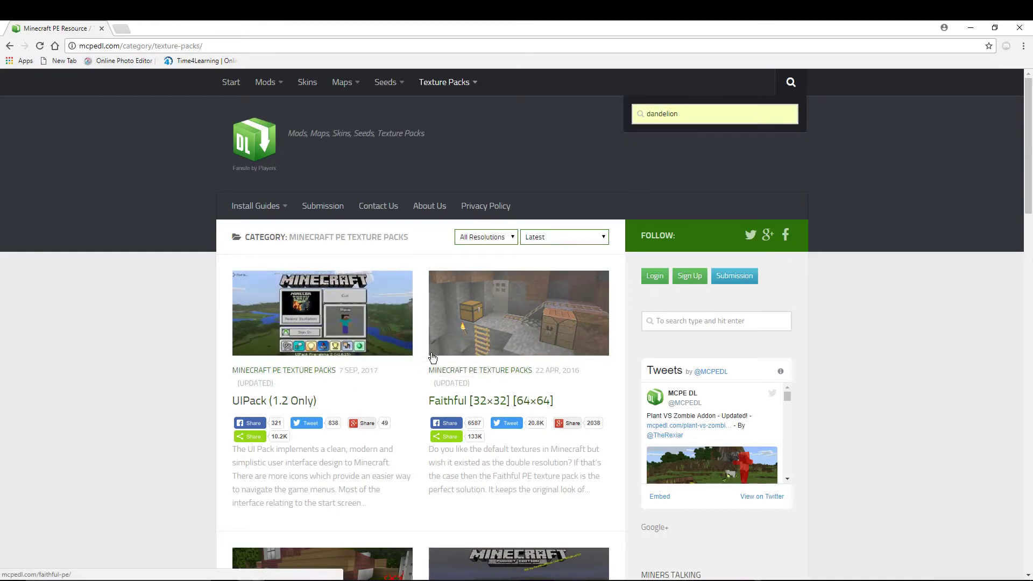
# Scroll the 25 results and open the Dandelion [16×16] texture pack page
pyautogui.scroll(-2, 321, 284)
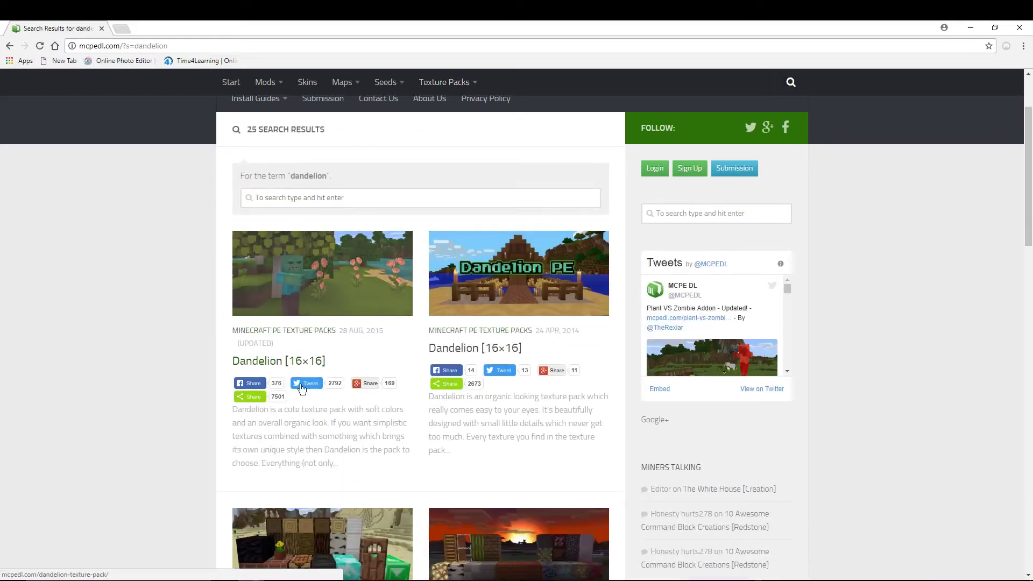
pyautogui.scroll(-2, 323, 285)
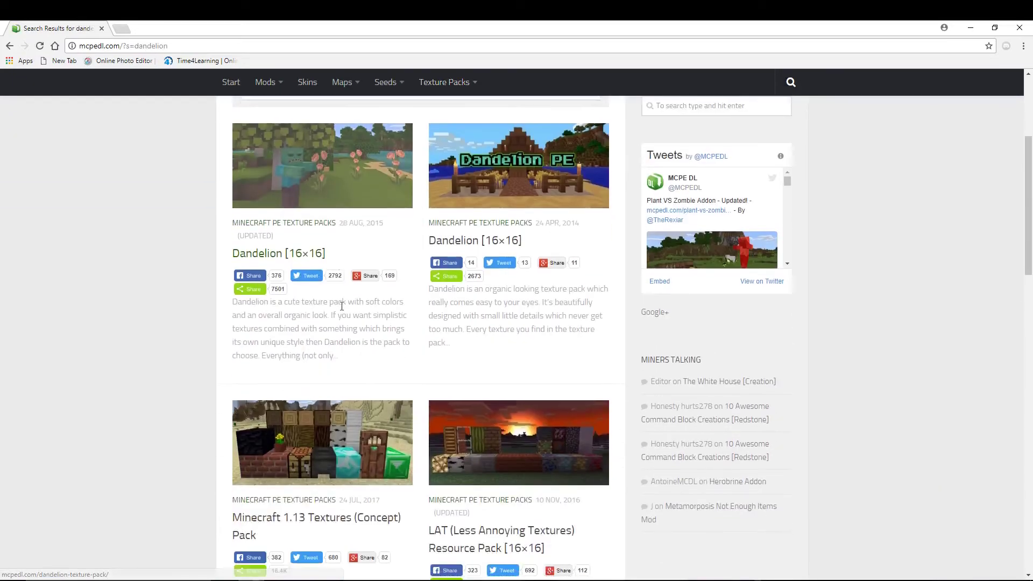
pyautogui.click(335, 175)
# Scroll the Dandelion [16×16] page to its downloads and follow the Download (1.0.0) (.McPack) link
pyautogui.scroll(-4, 414, 335)
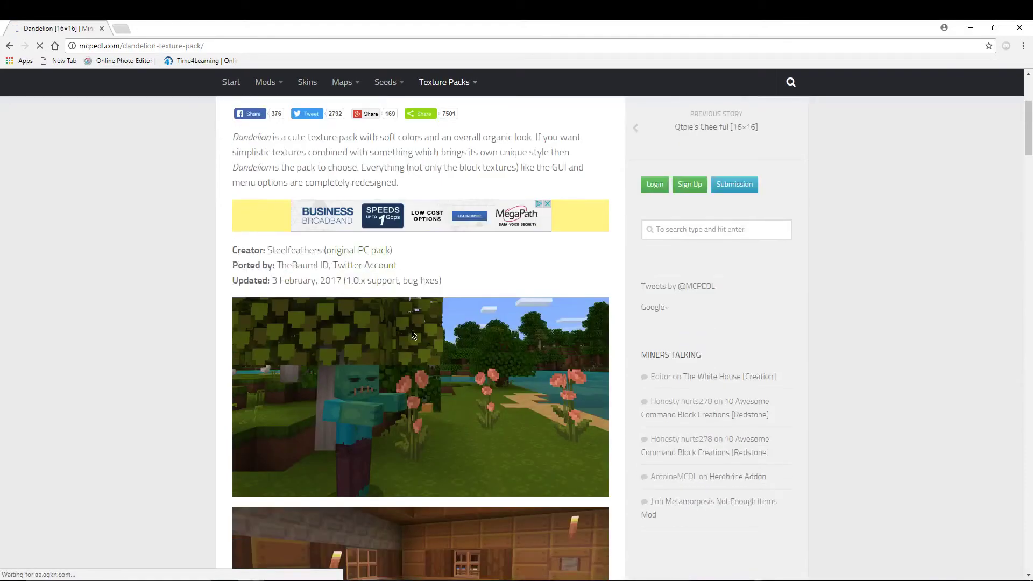
pyautogui.scroll(-3, 414, 335)
pyautogui.scroll(1, 381, 207)
pyautogui.scroll(-2, 382, 208)
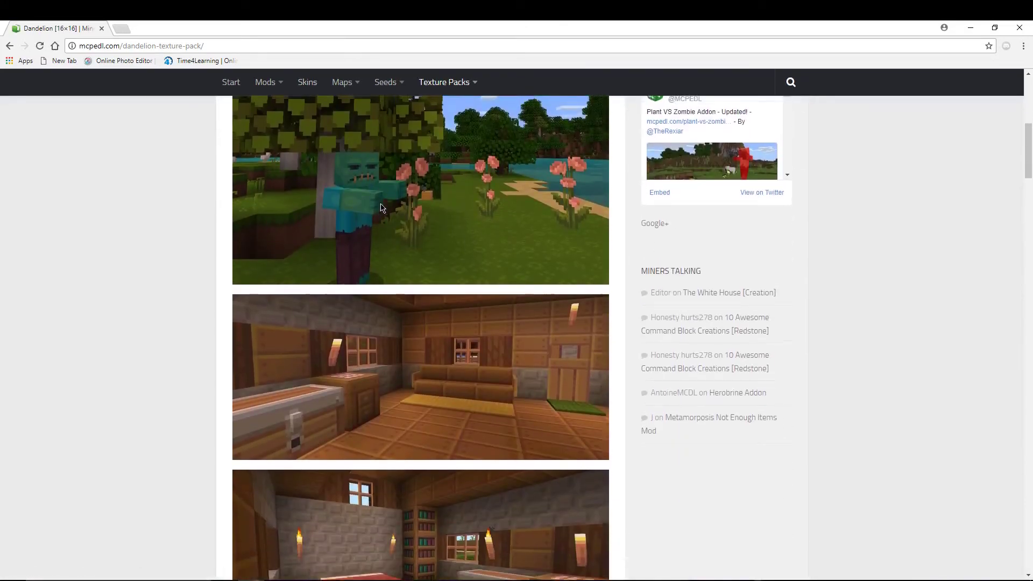
pyautogui.scroll(1, 381, 208)
pyautogui.scroll(-10, 382, 208)
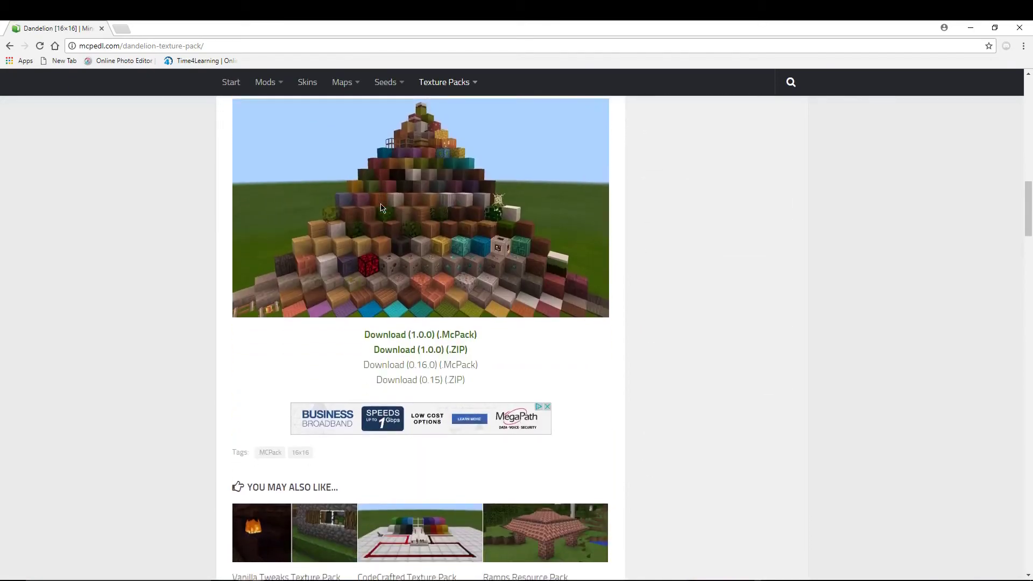
pyautogui.scroll(-1, 382, 208)
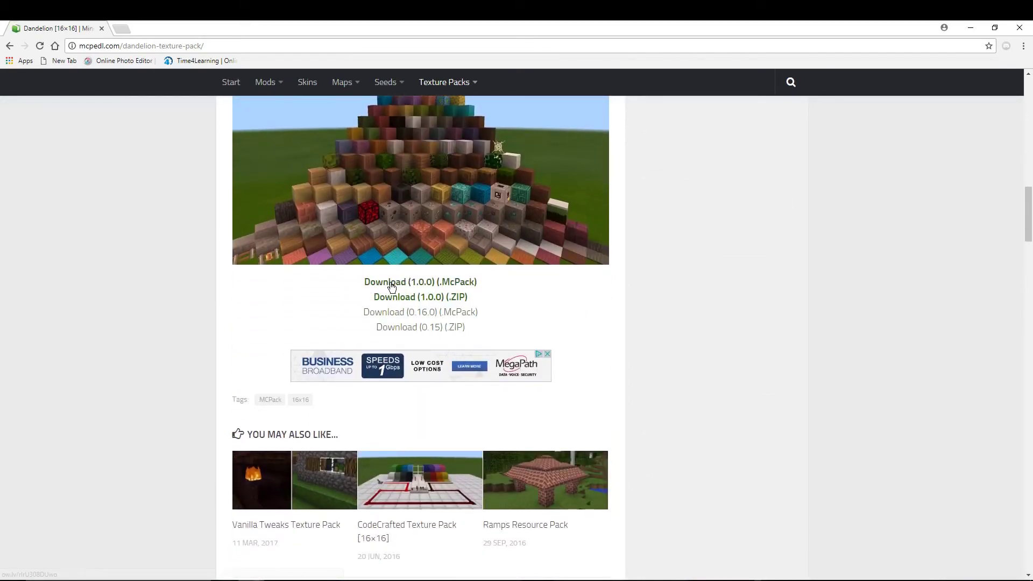
pyautogui.click(450, 285)
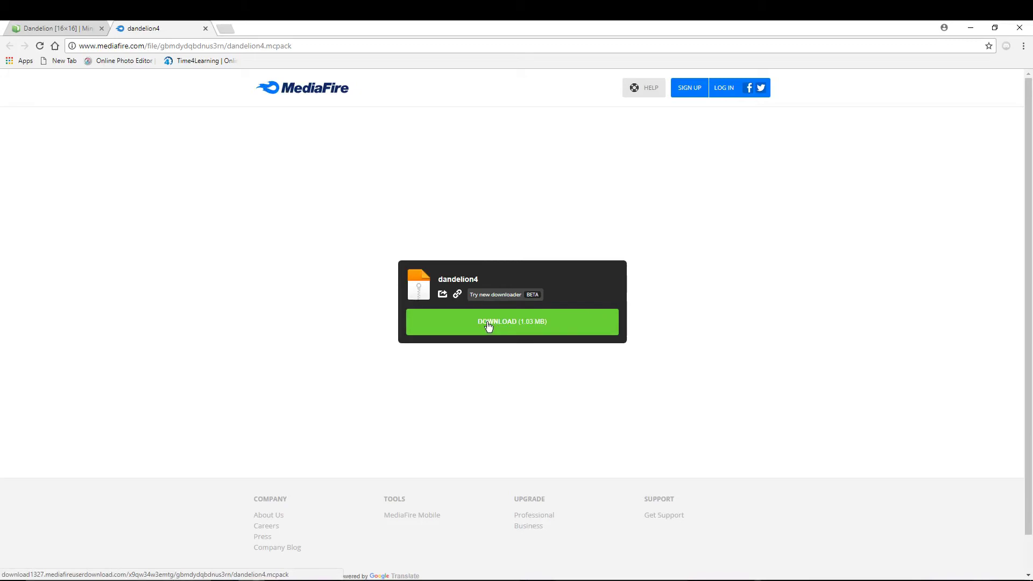
# Download the dandelion4 .mcpack file from the MediaFire page
pyautogui.click(492, 332)
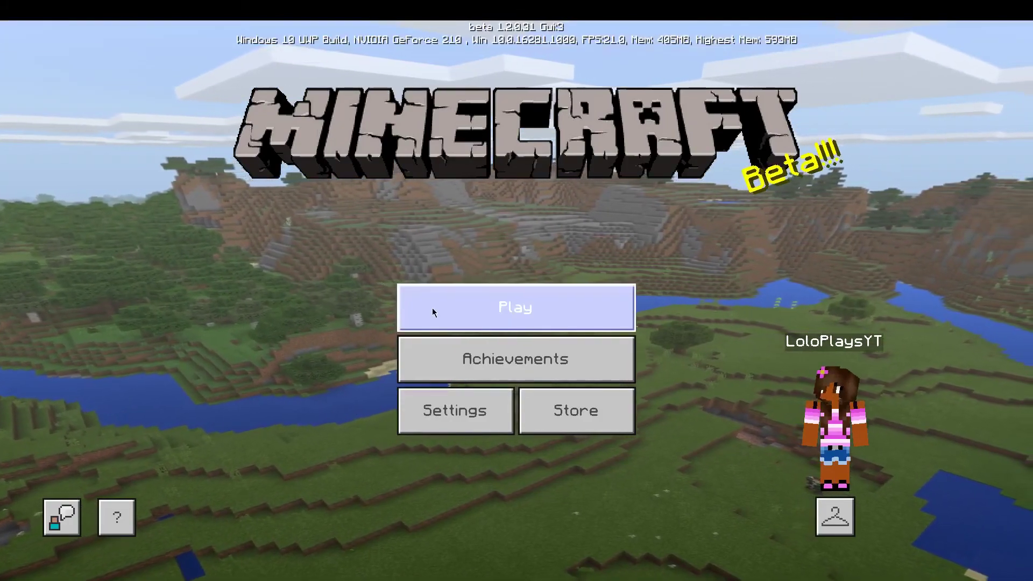
# Check the Servers and Friends tabs on the play screen, then close it to the title menu
pyautogui.click(431, 309)
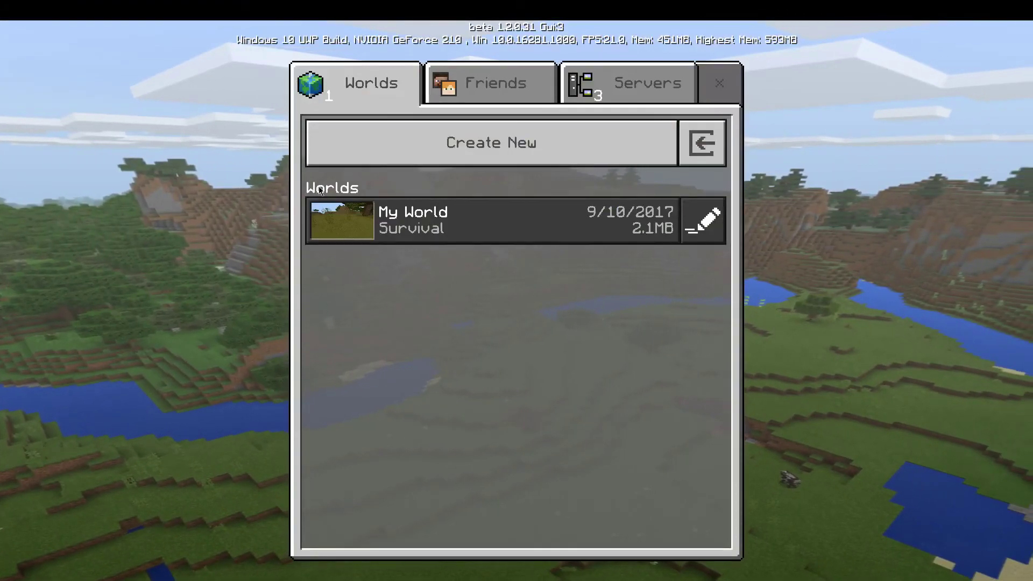
pyautogui.click(621, 67)
pyautogui.click(478, 90)
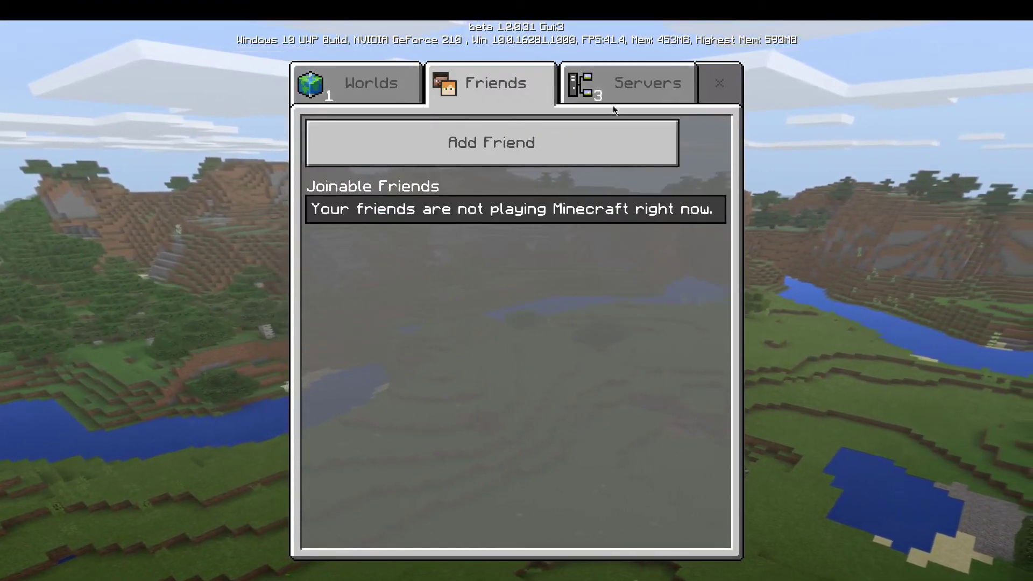
pyautogui.click(721, 84)
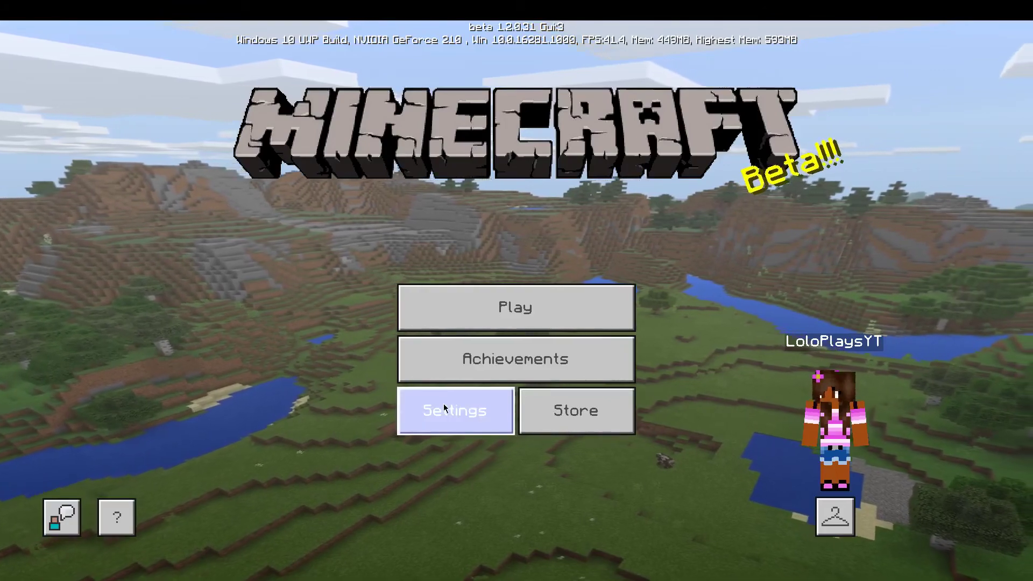
# In Settings > Global Resources, remove Faithful 64x64, activate Dandelion 4, and exit Settings
pyautogui.click(389, 397)
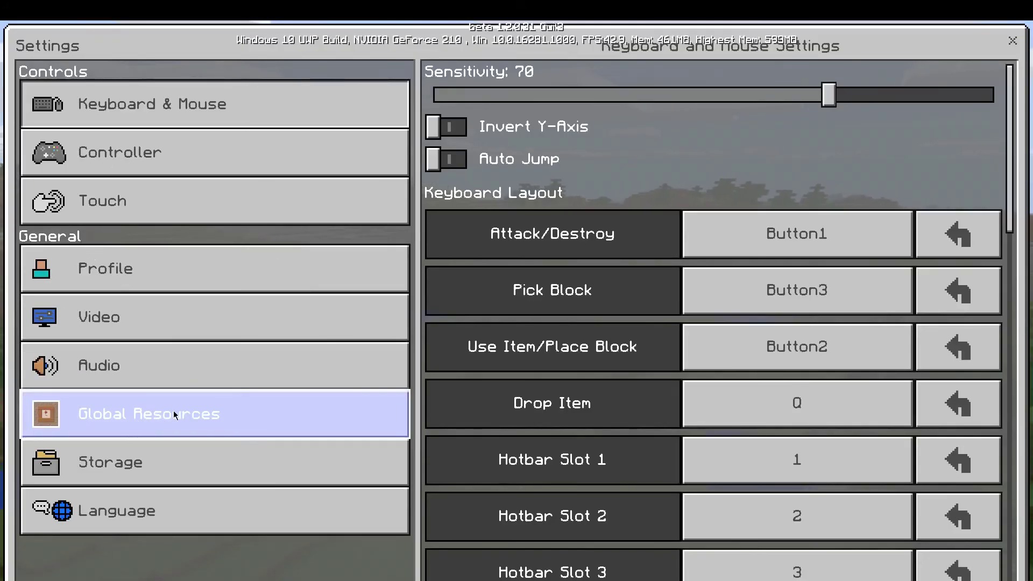
pyautogui.click(124, 422)
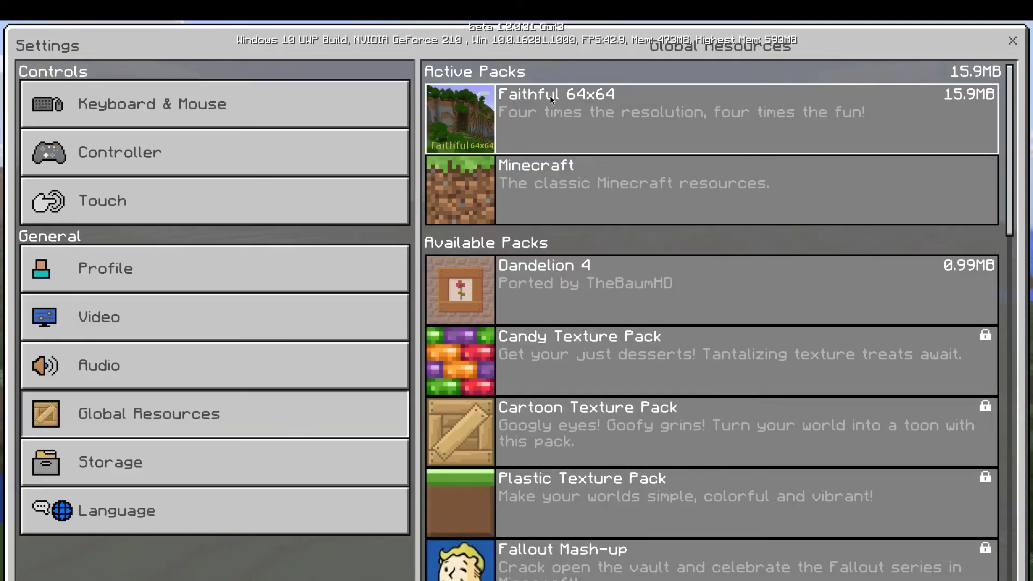
pyautogui.click(667, 141)
pyautogui.click(670, 177)
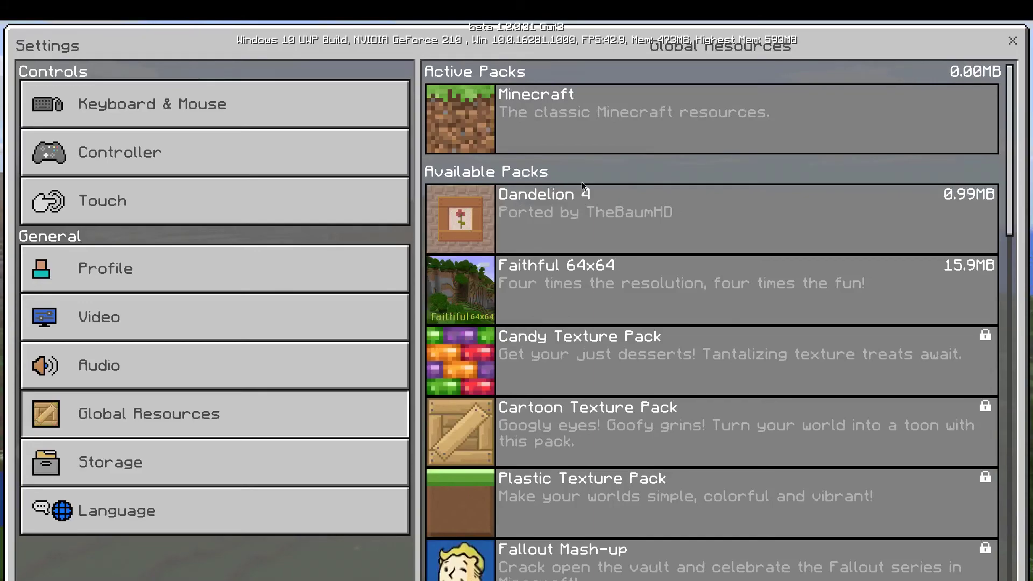
pyautogui.click(687, 225)
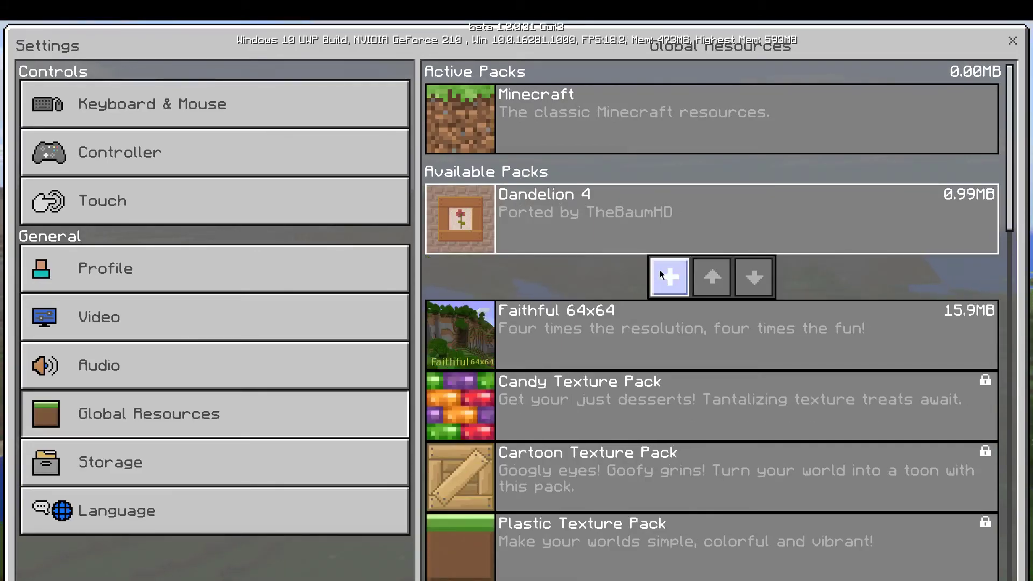
pyautogui.click(506, 252)
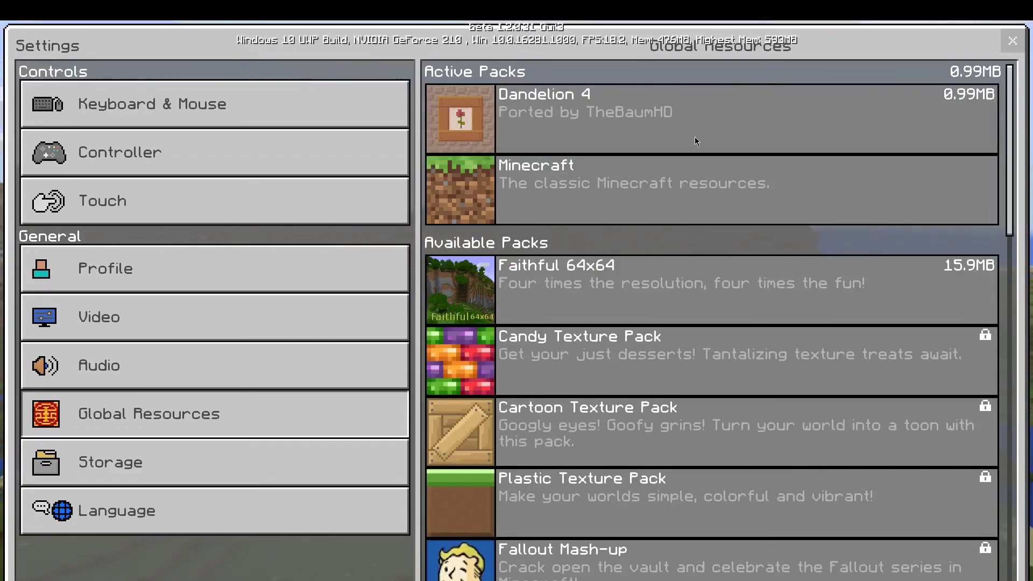
pyautogui.press('Escape')
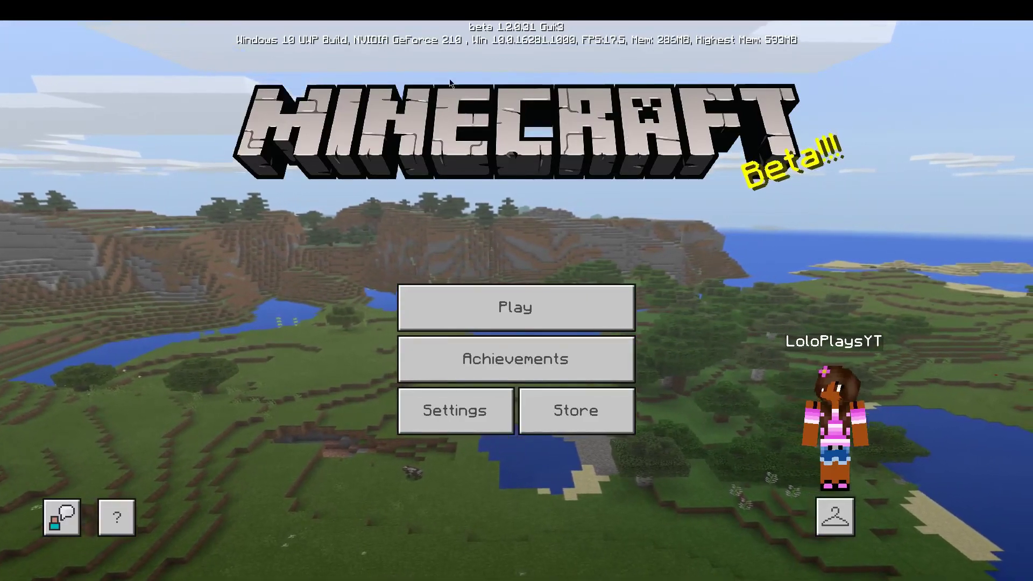
# Connect to the InPvP - Nova Space Station server from the Servers tab of the play screen
pyautogui.click(588, 293)
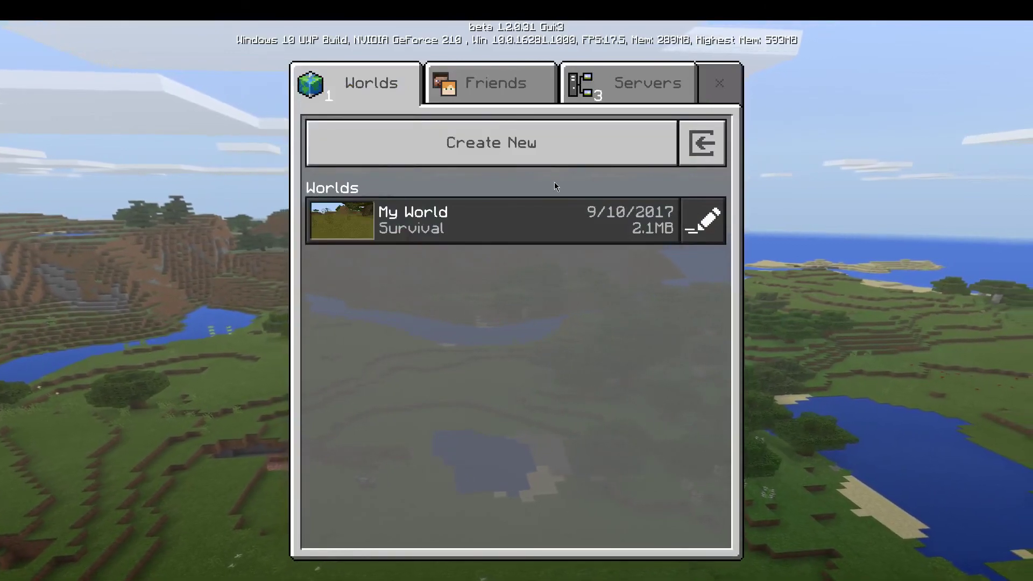
pyautogui.click(626, 83)
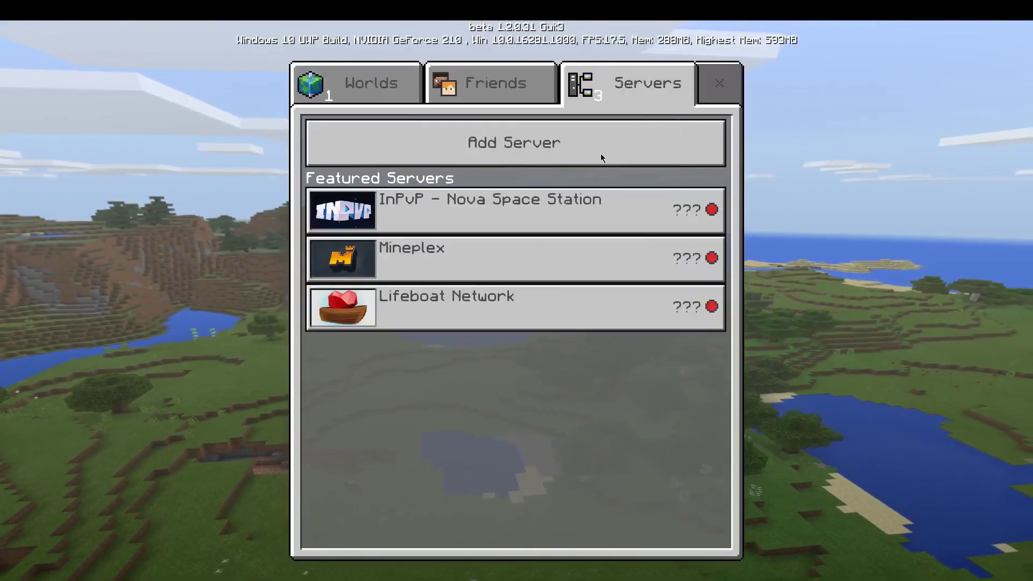
pyautogui.click(669, 208)
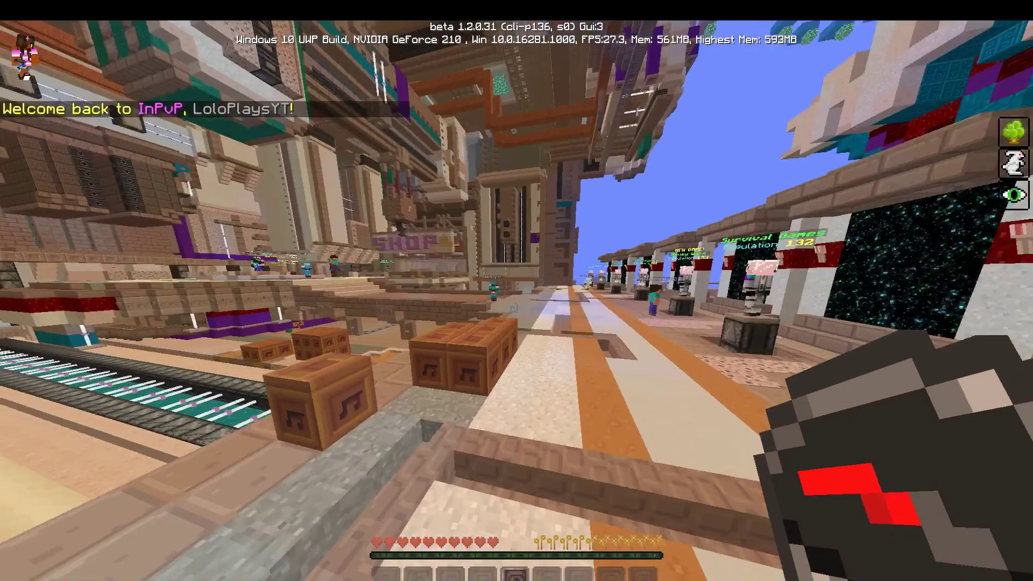
# Join Sky Wars from the minigame selector and walk over to a player by the prismarine block
pyautogui.rightClick(517, 290)
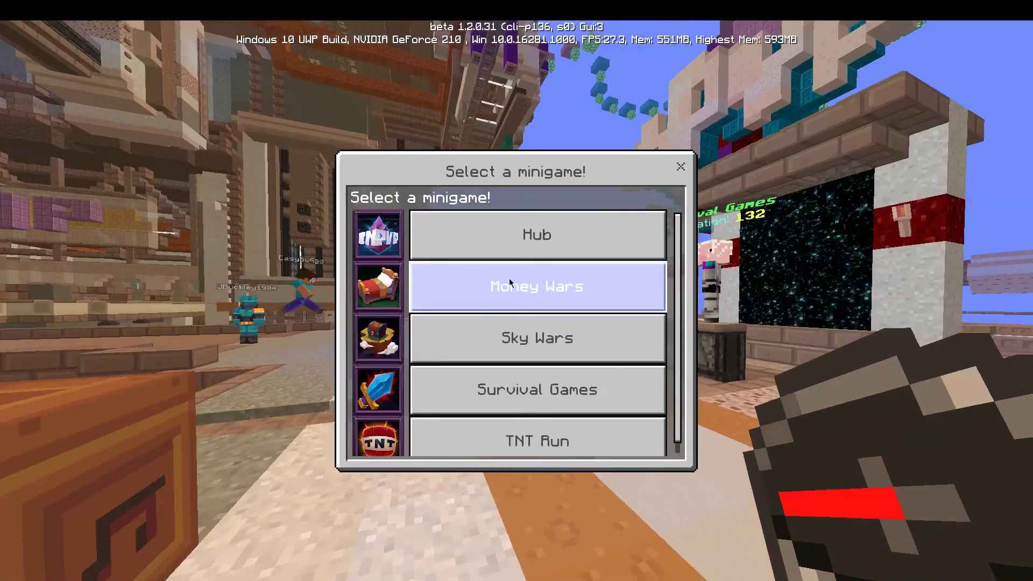
pyautogui.click(657, 336)
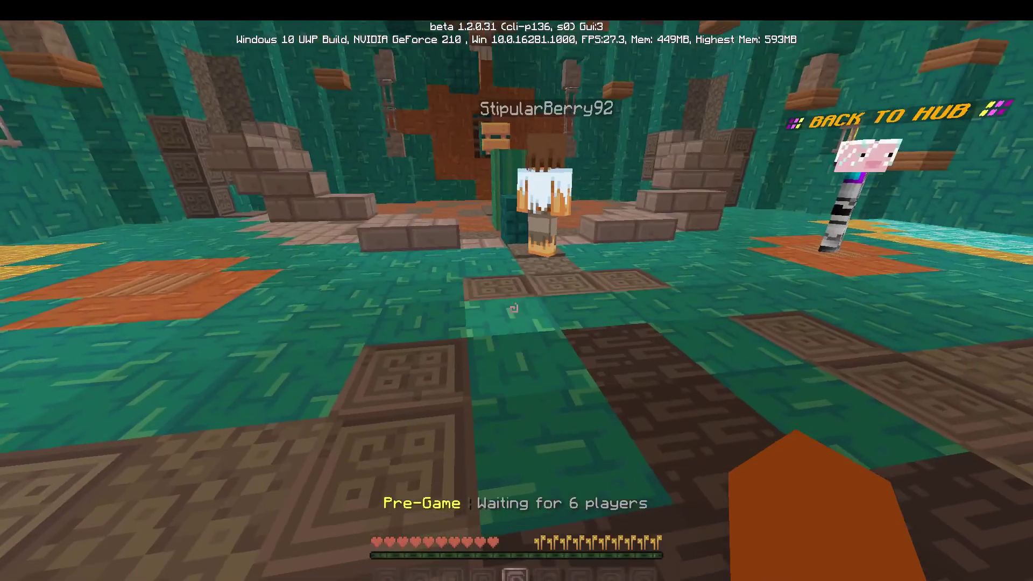
pyautogui.press('w')
pyautogui.press('w')
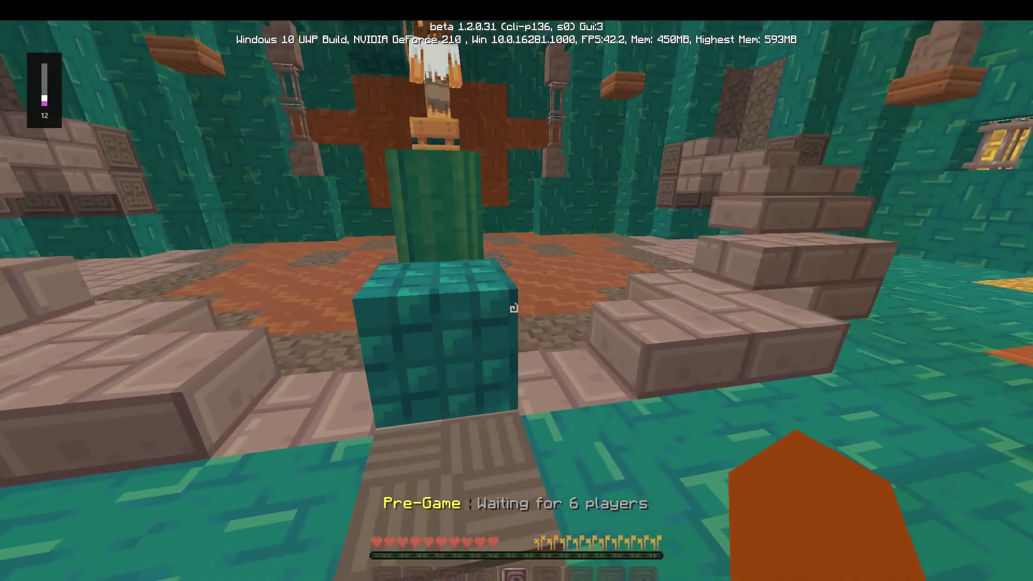
pyautogui.press('w')
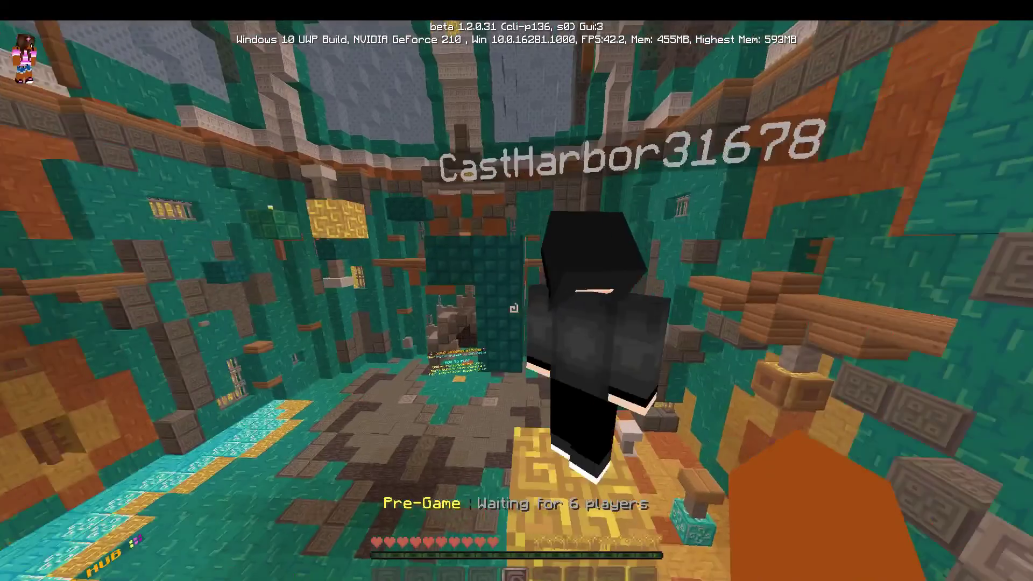
# Explore the Solo SkyWars lobby, turning toward the central structure and nearby players
pyautogui.press('w')
pyautogui.click(514, 308)
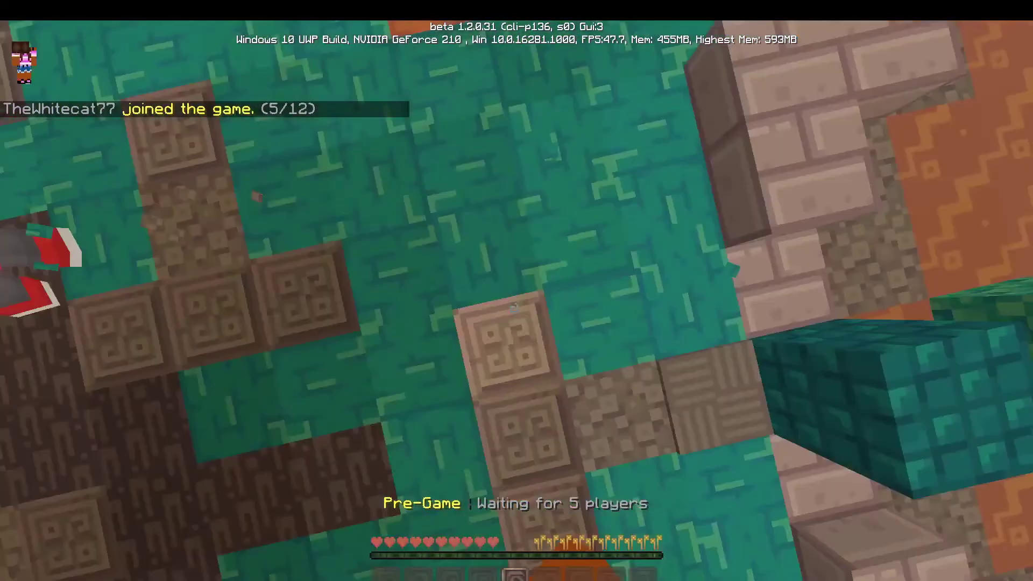
pyautogui.click(514, 308)
pyautogui.press('w')
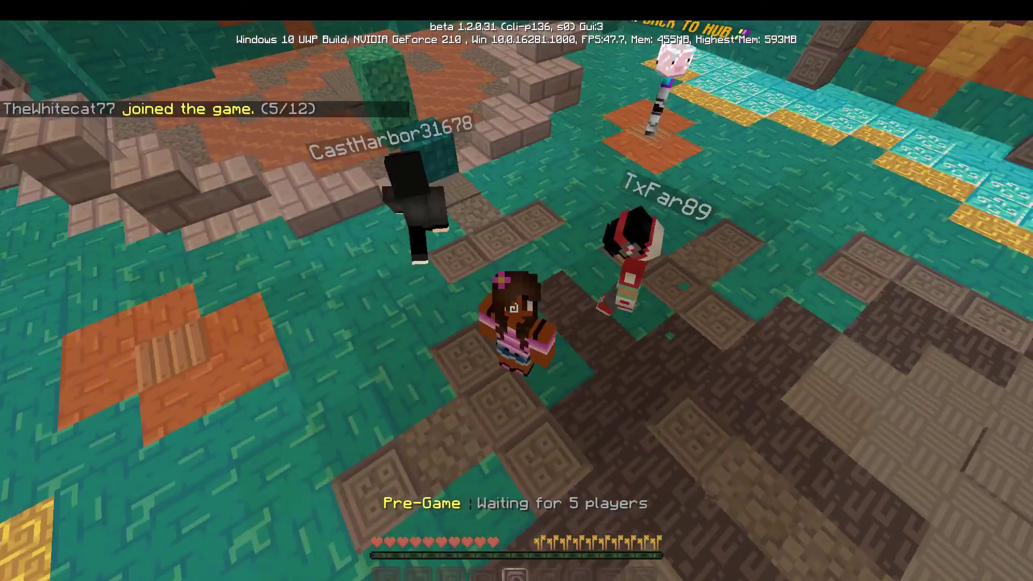
pyautogui.press('w')
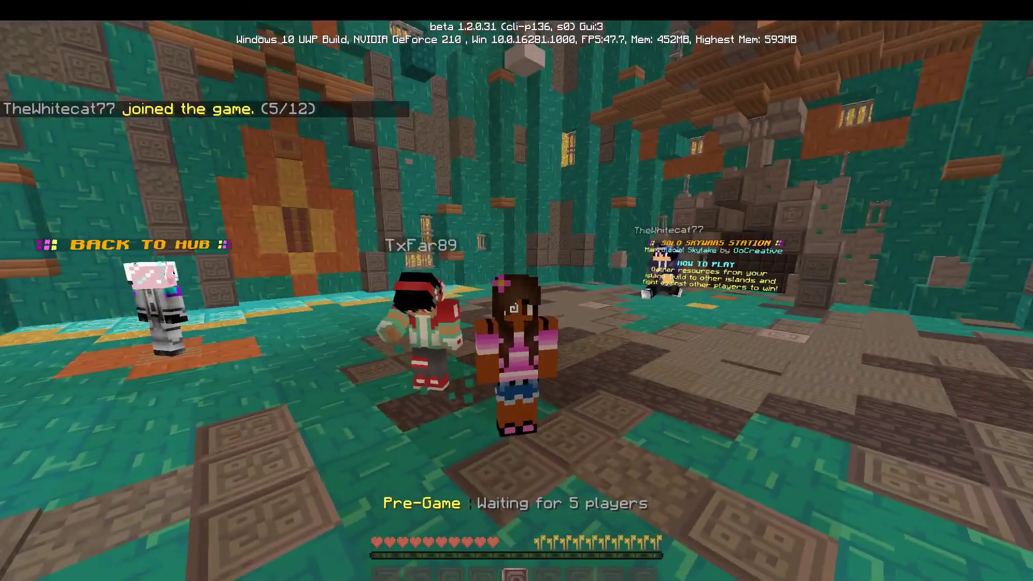